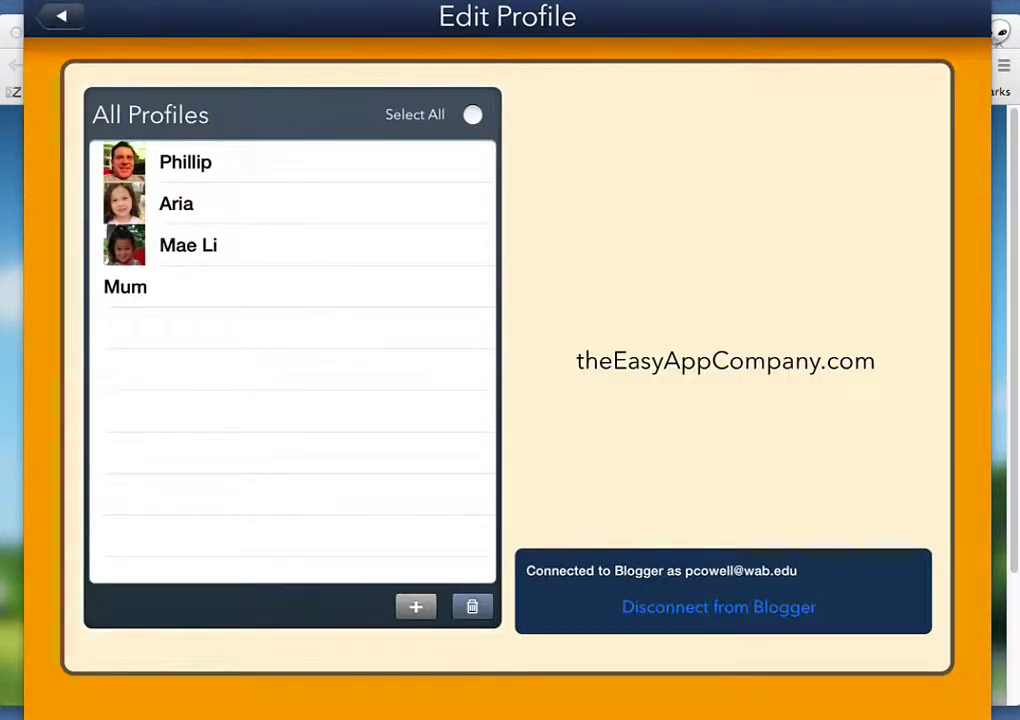
- Open the first profile in the All Profiles list
click(290, 162)
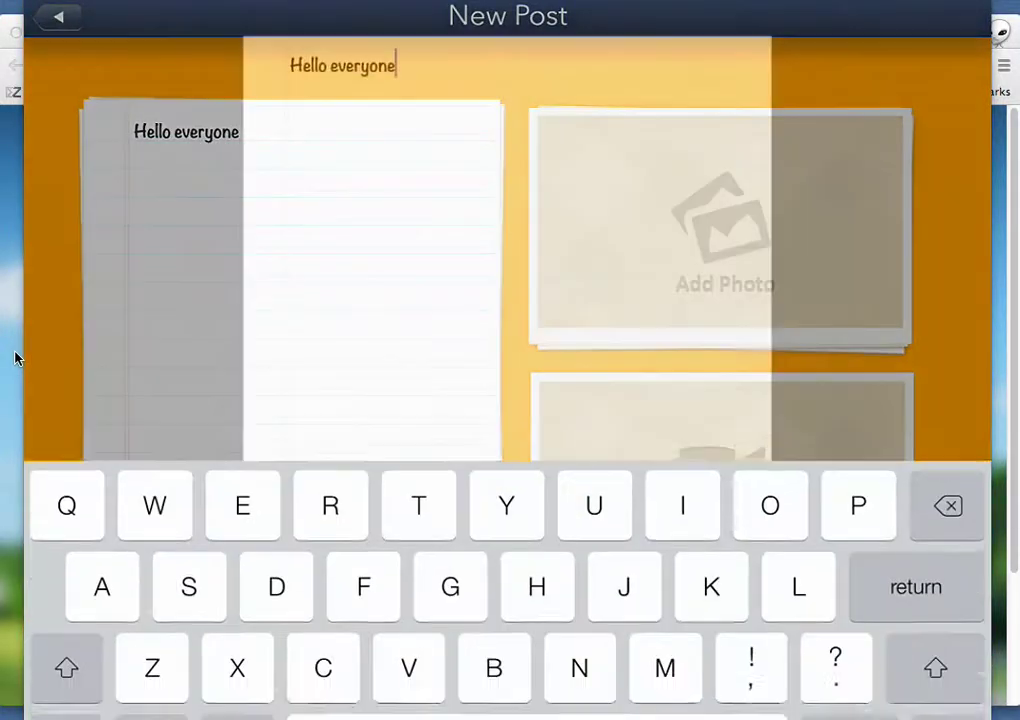
- Complete the new post's text as "Hello everyone this is me" and close the text editor
text(this)
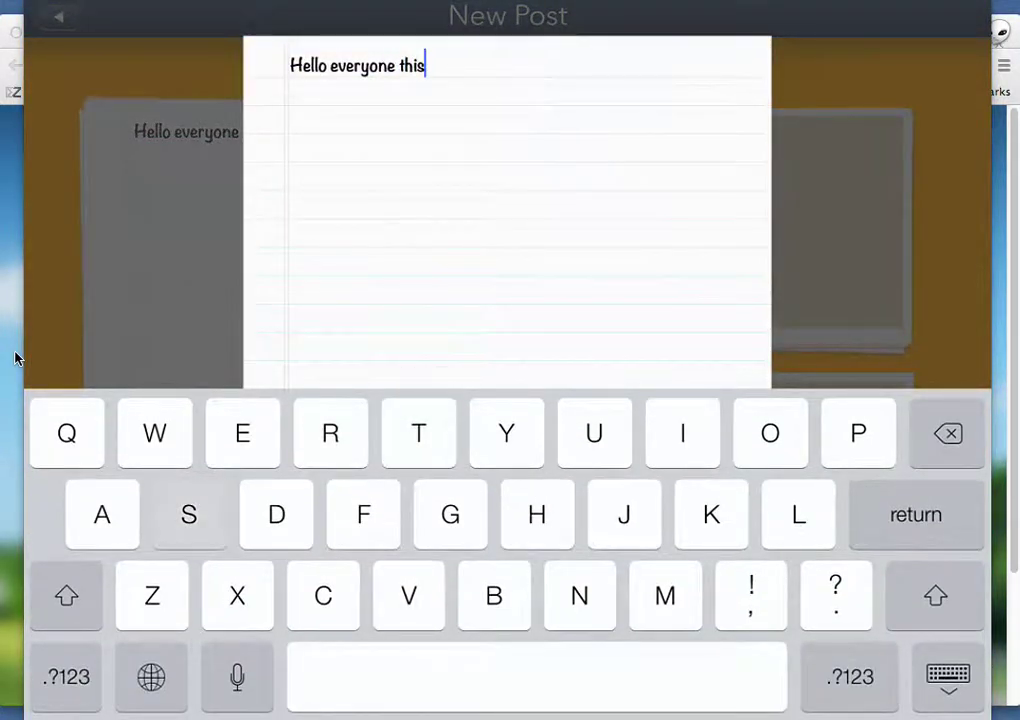
text( is me)
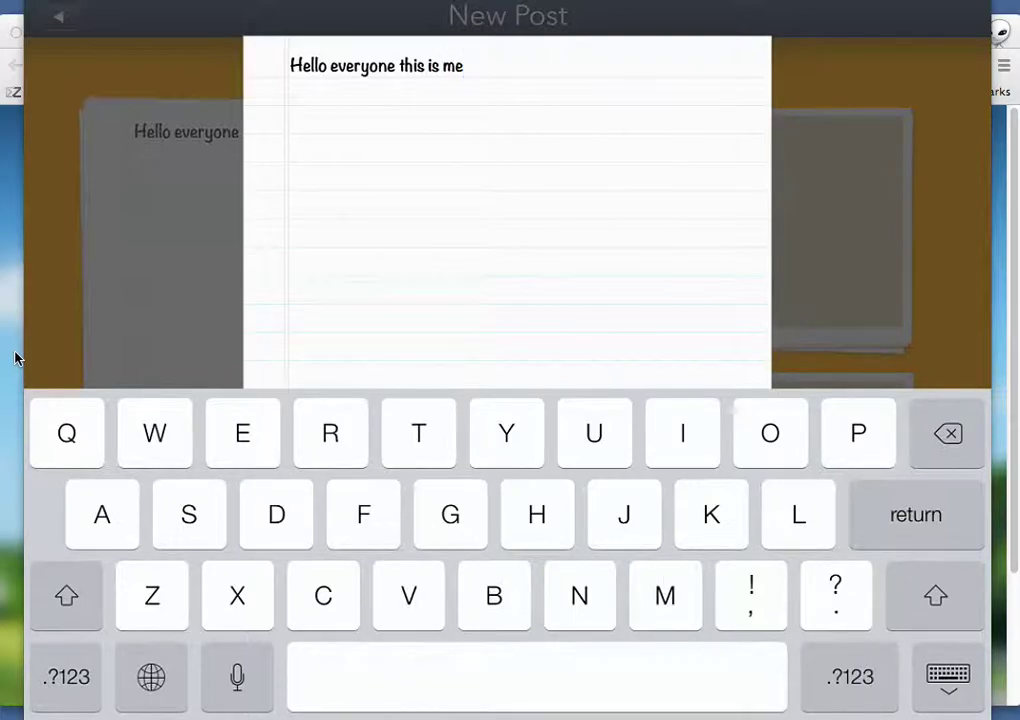
key(Escape)
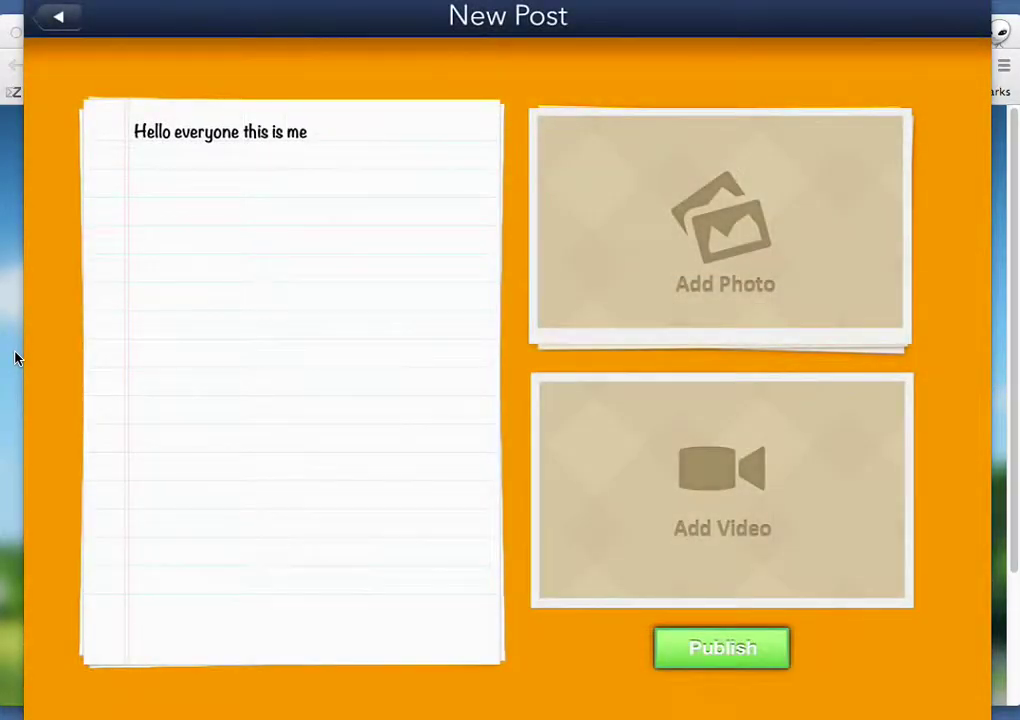
- Add the two-person selfie from the album listed just above Instagram to the post and append "with Dad" to its text
click(724, 230)
click(722, 435)
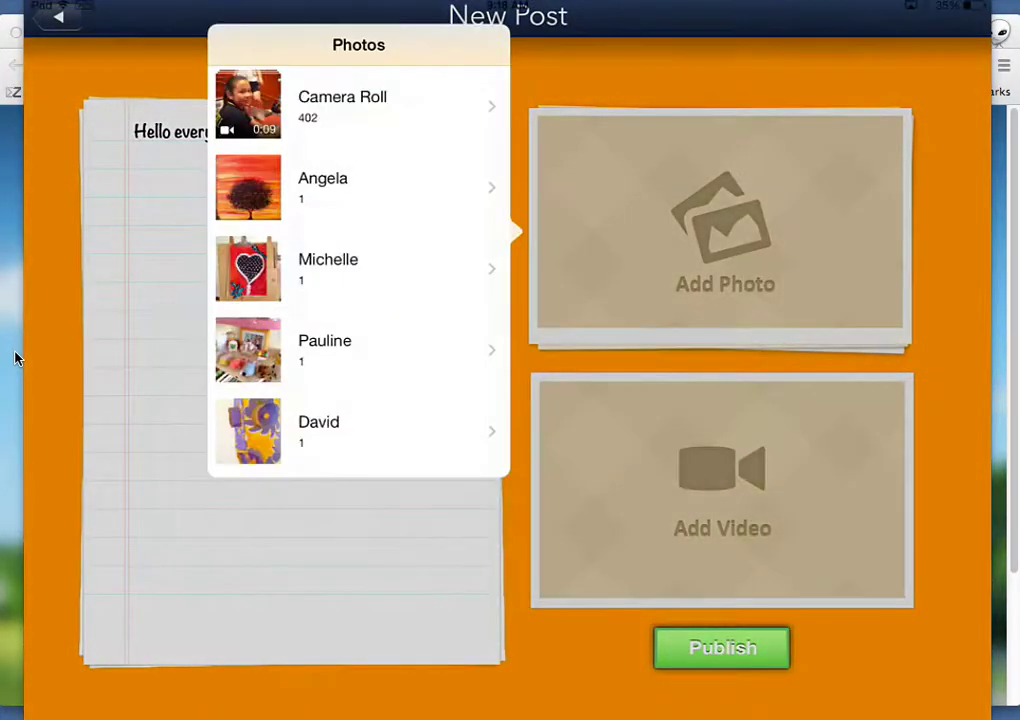
scroll(358, 270, down, 6)
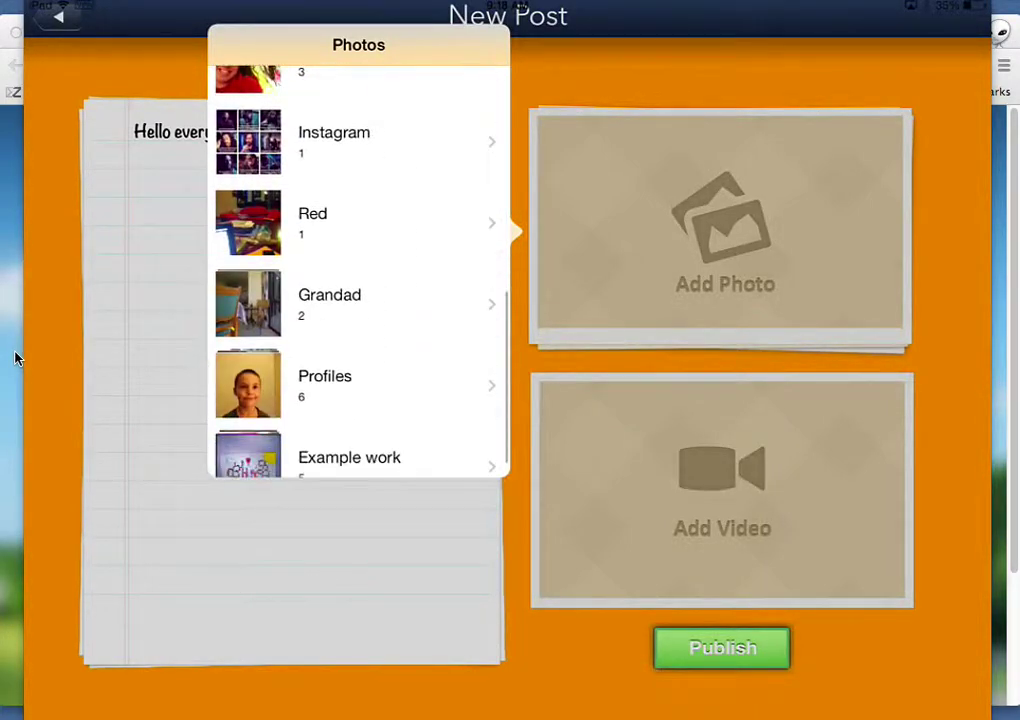
scroll(358, 270, up, 4)
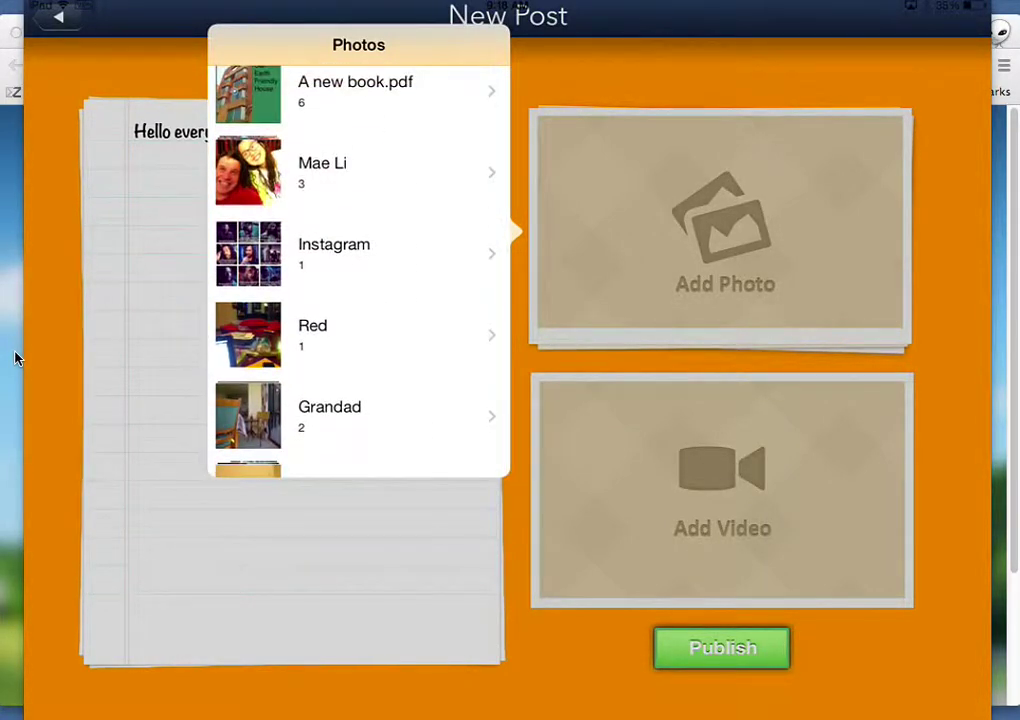
click(330, 160)
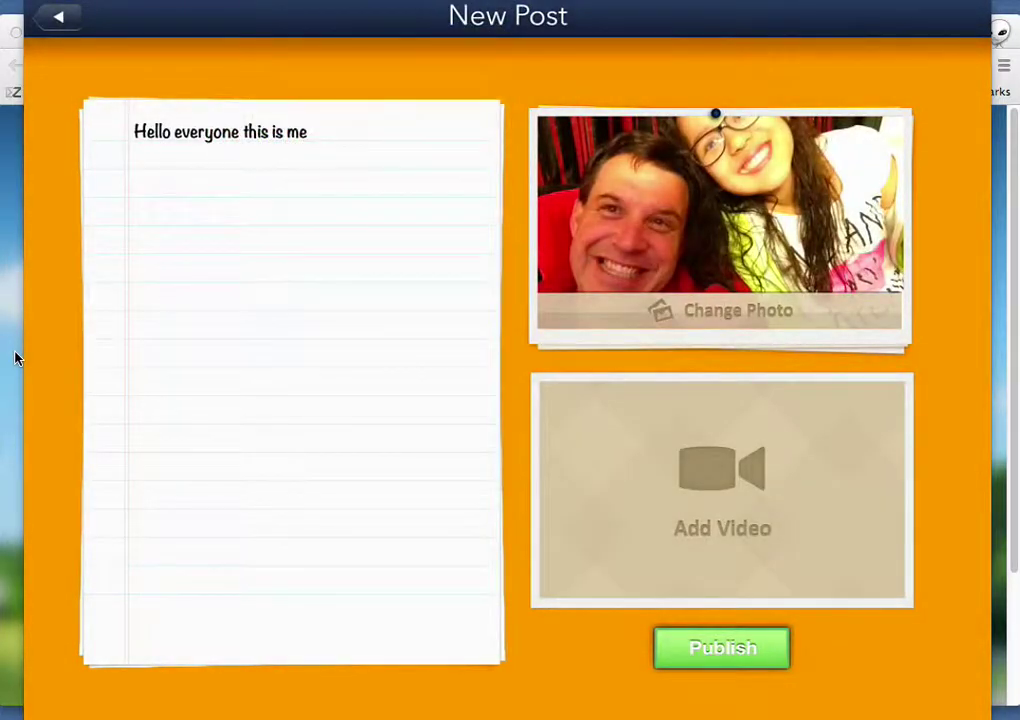
text(with Dad)
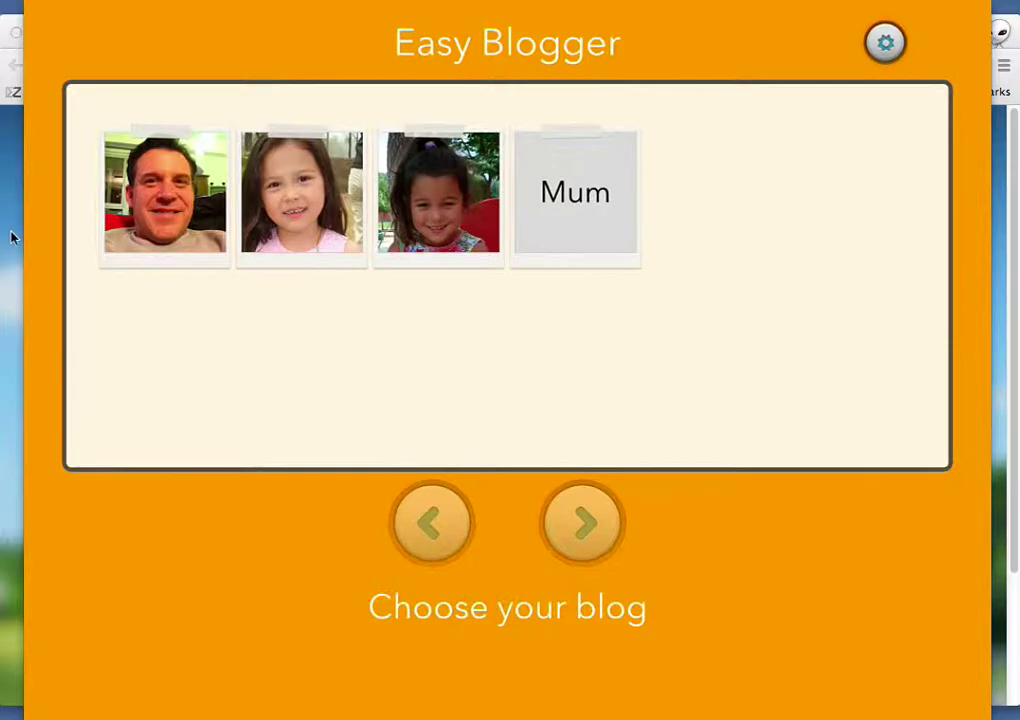
- Switch to the web browser and reload the family blog's home page
click(13, 236)
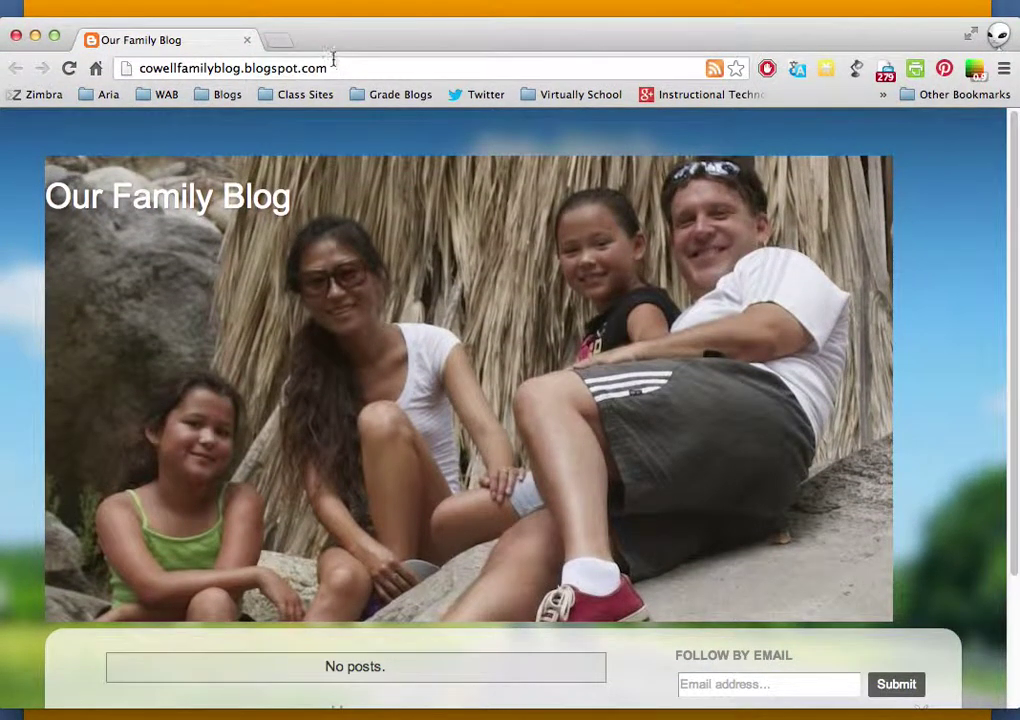
click(333, 61)
key(Return)
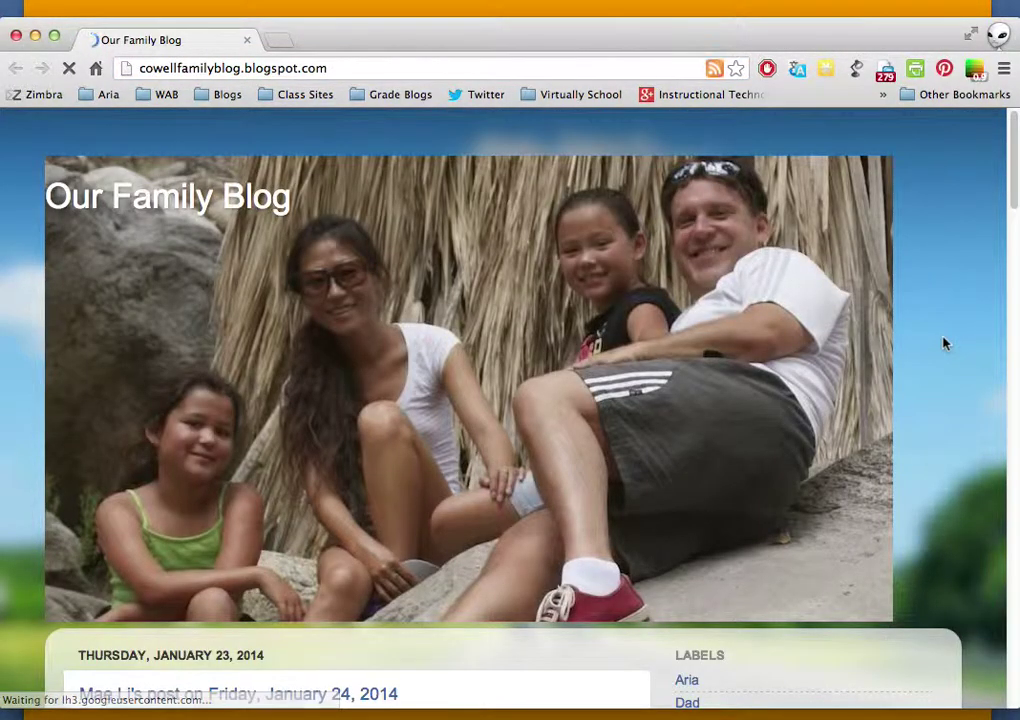
- Find the newest post on the family blog, open it on its own page and review its photo and text
scroll(945, 344, down, 4)
scroll(944, 343, up, 2)
scroll(945, 344, down, 1)
scroll(945, 342, up, 2)
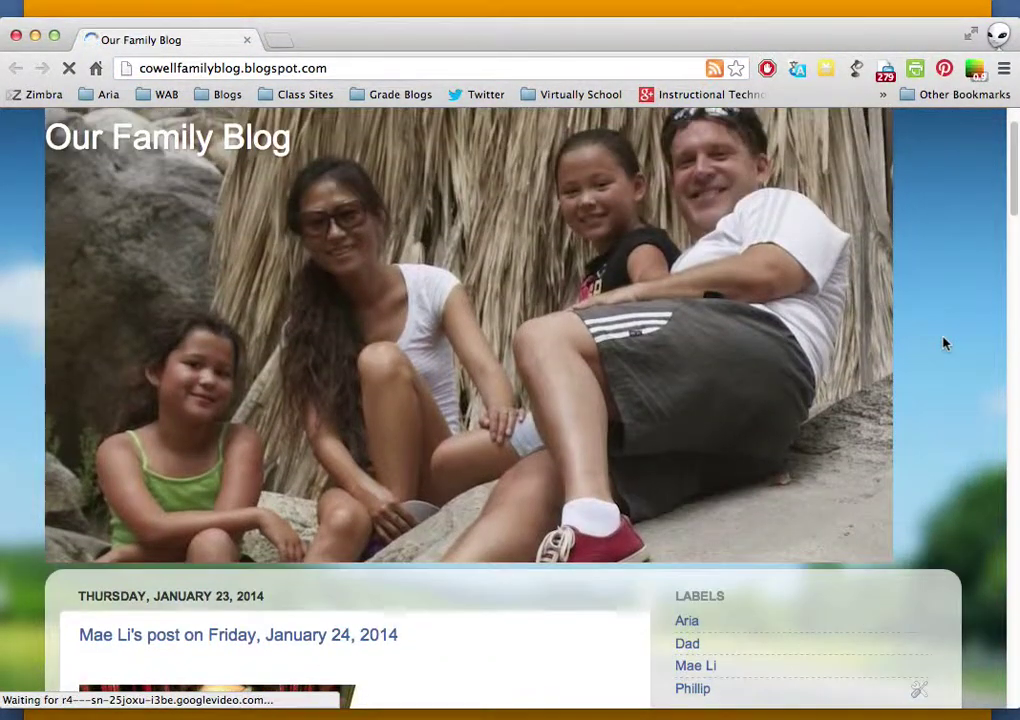
scroll(945, 342, down, 5)
scroll(945, 344, down, 2)
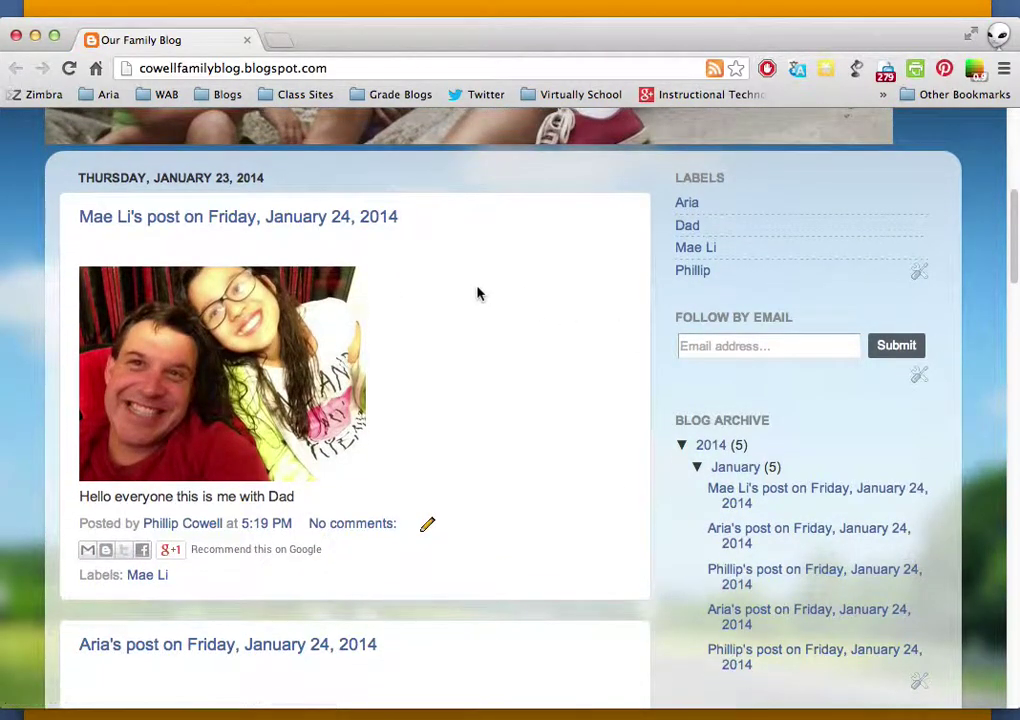
click(375, 226)
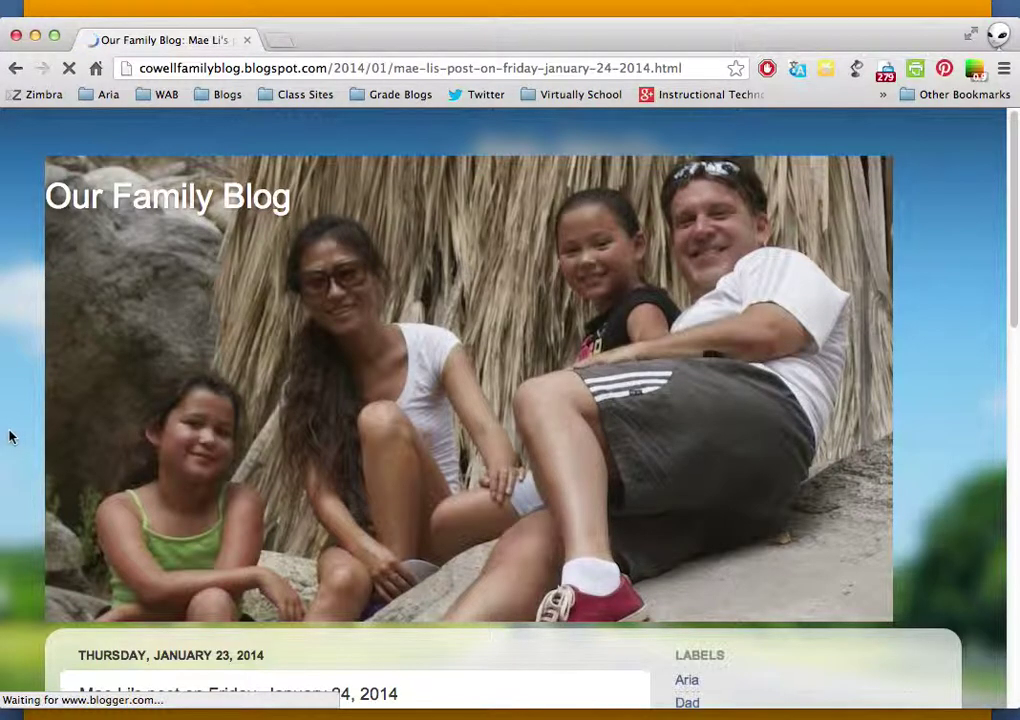
scroll(10, 437, down, 10)
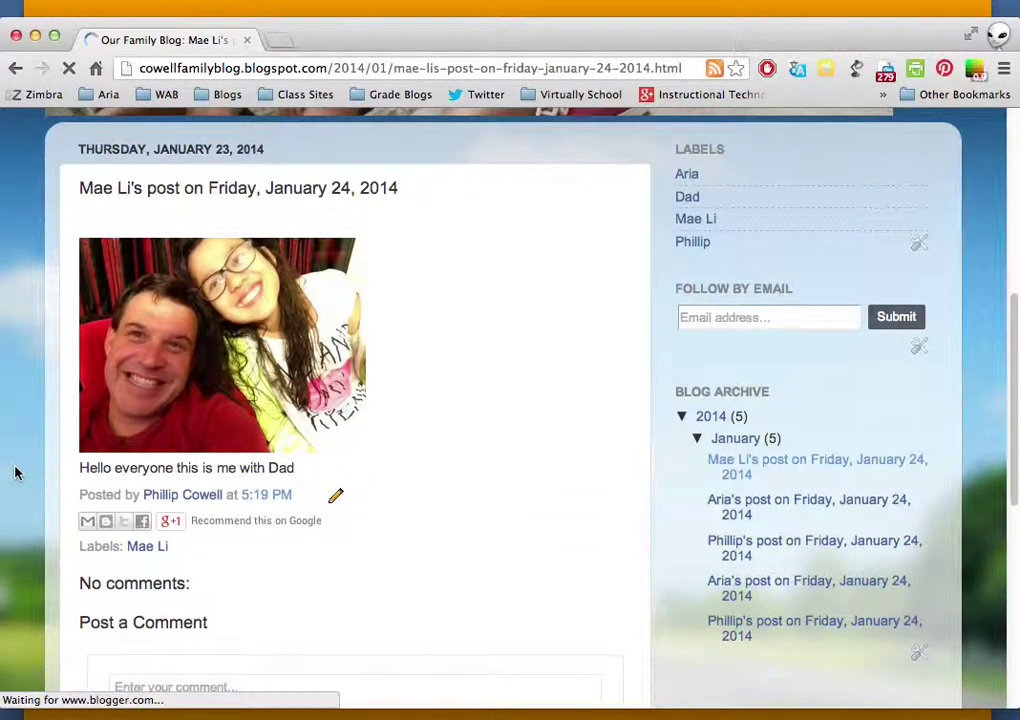
scroll(14, 469, up, 15)
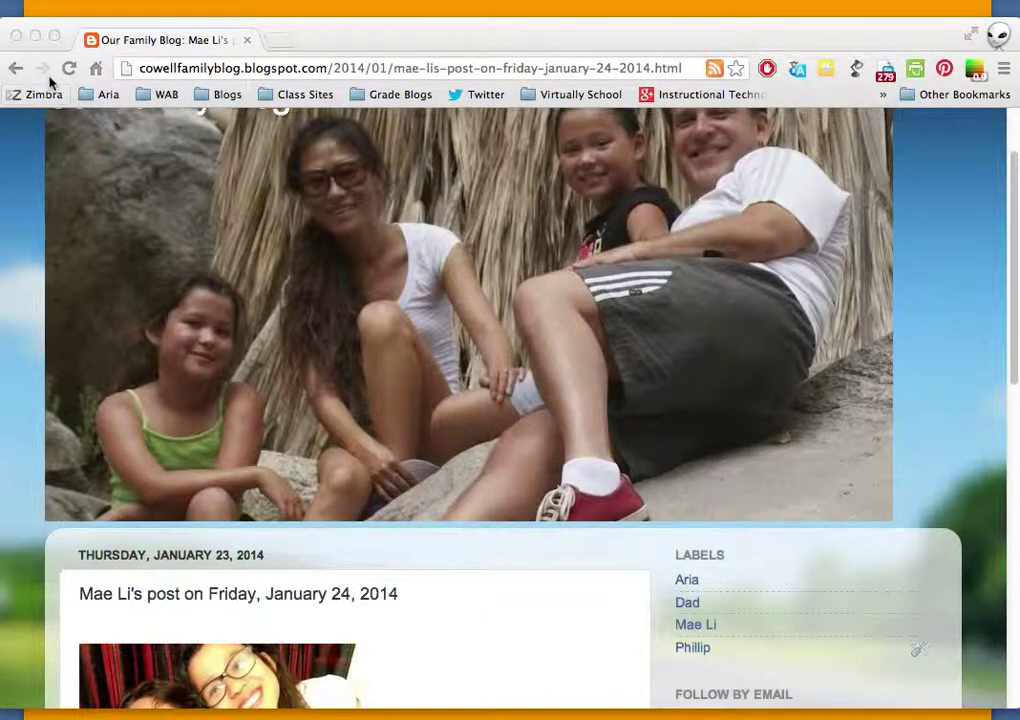
- Return to the blog's home page, then play and pause the video in the second post
click(72, 37)
click(15, 68)
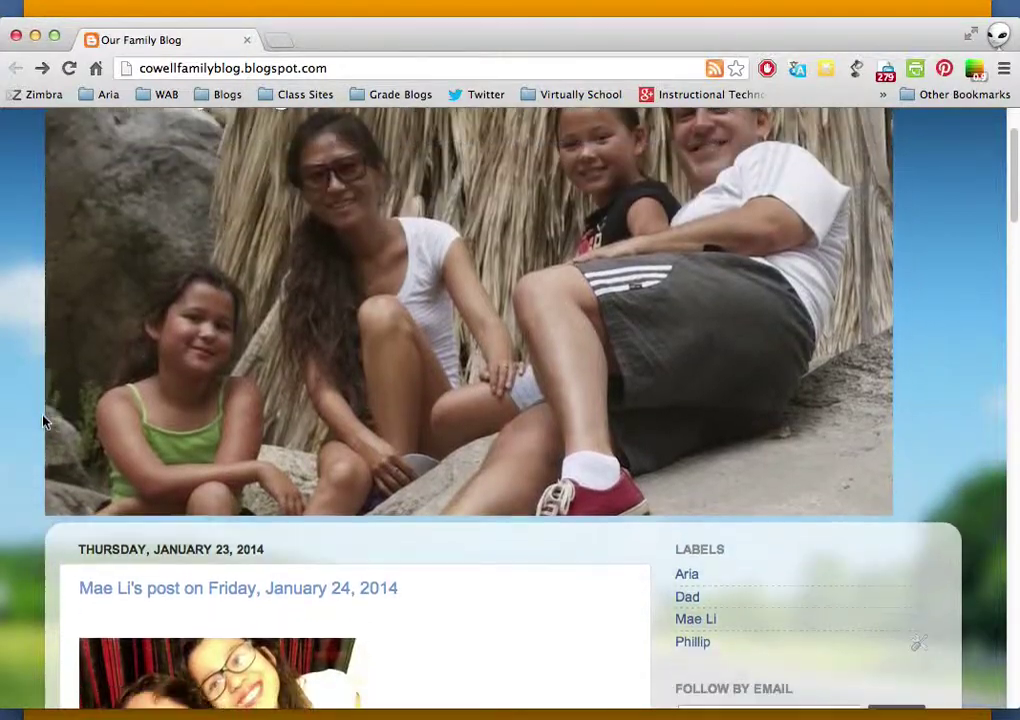
scroll(43, 421, down, 5)
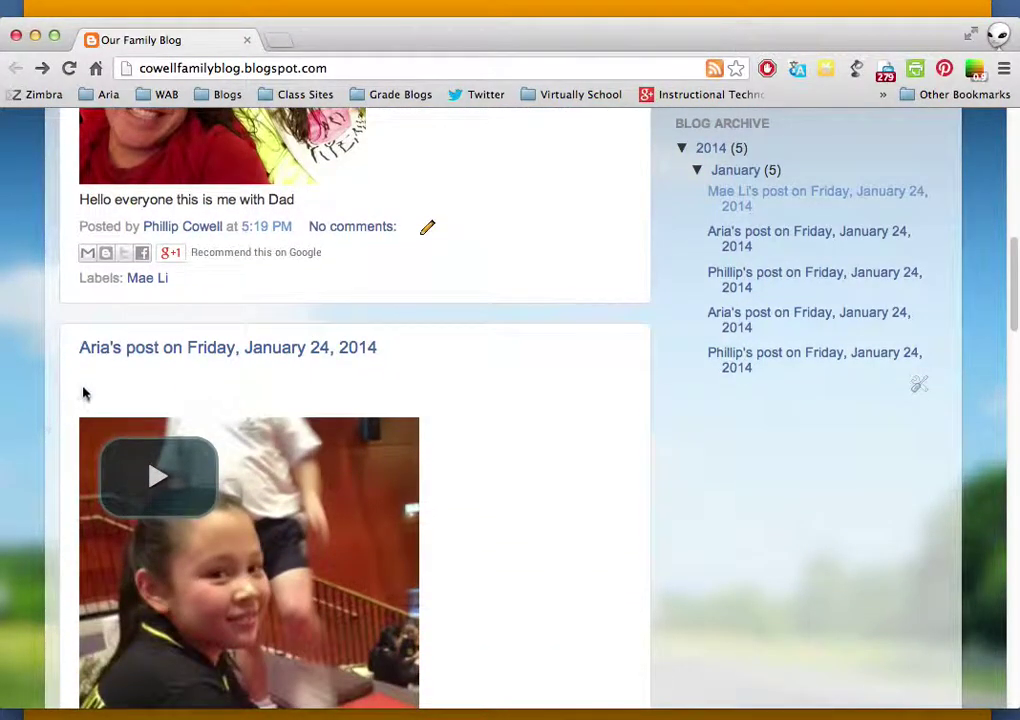
scroll(40, 405, down, 5)
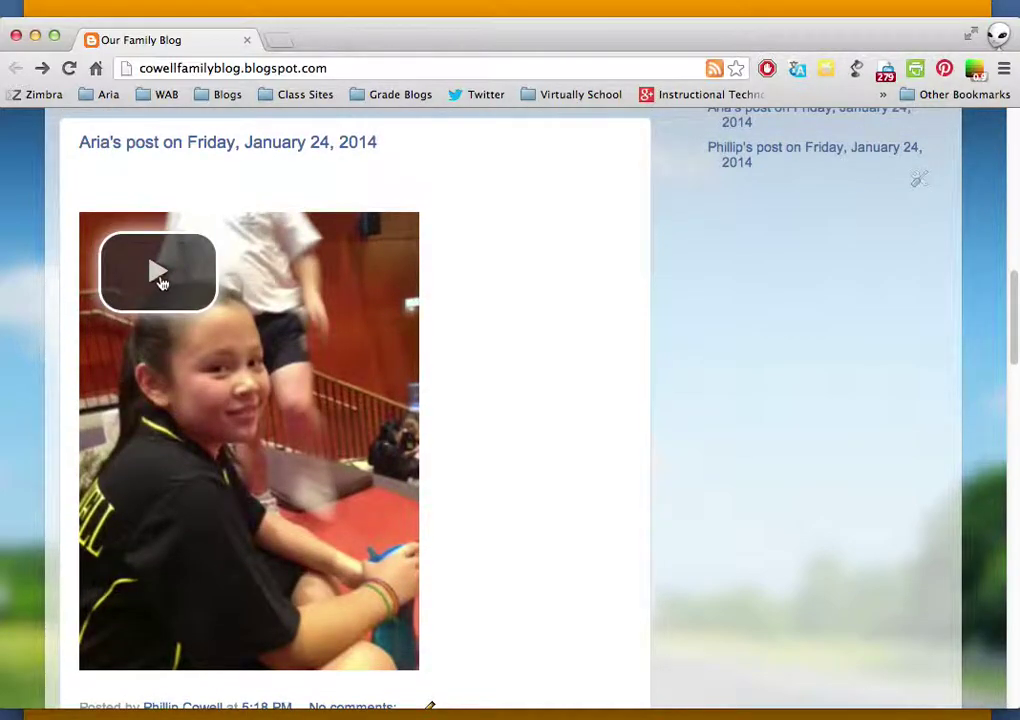
click(160, 282)
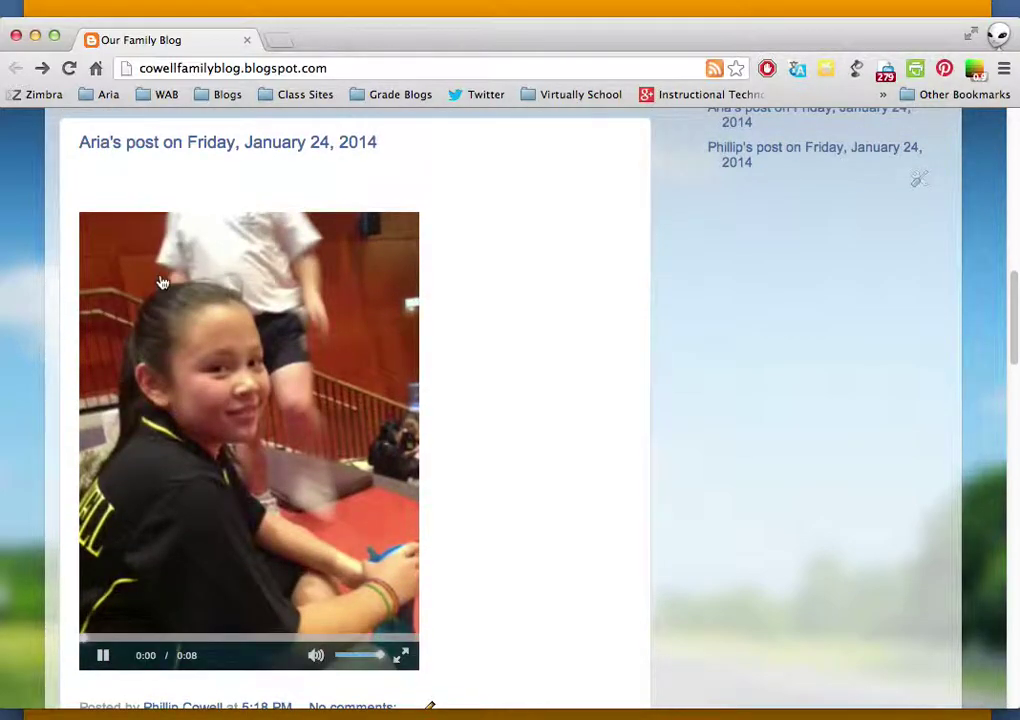
click(104, 656)
- Look over the older posts, then filter the blog by the first label in the Labels list and view the matching posts
scroll(30, 605, down, 6)
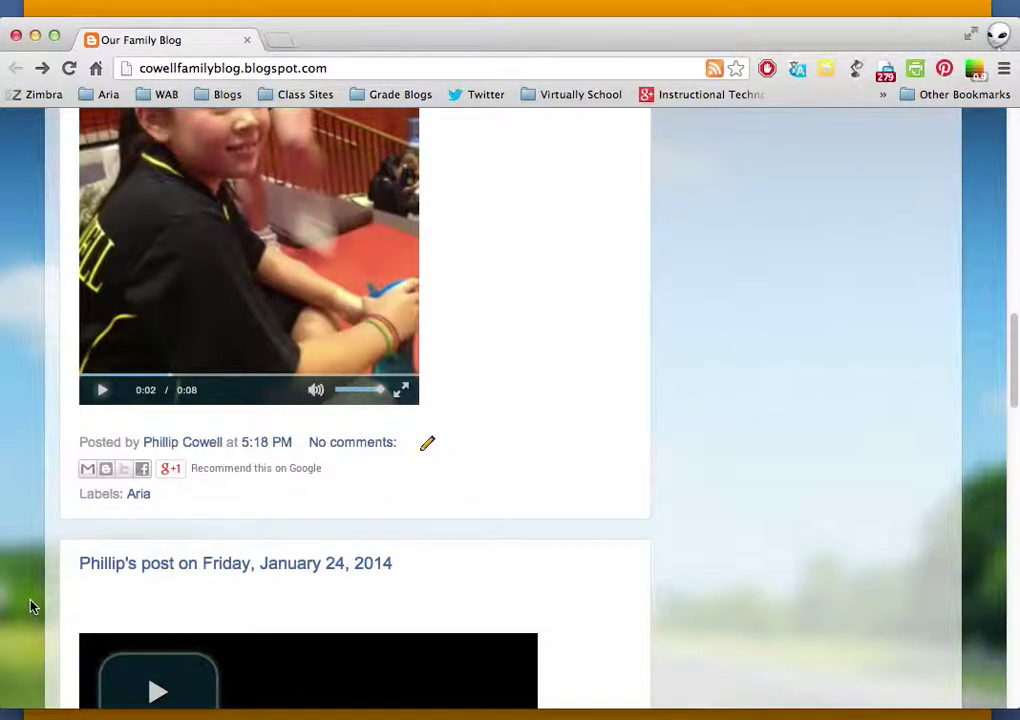
scroll(31, 602, down, 8)
scroll(31, 602, up, 2)
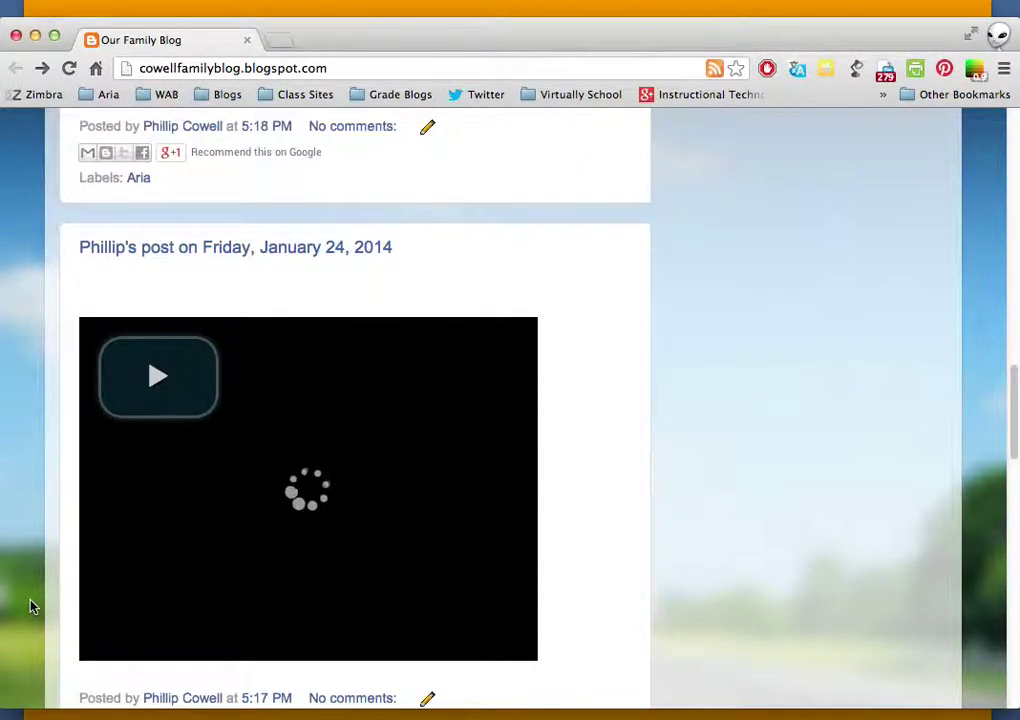
scroll(30, 605, up, 7)
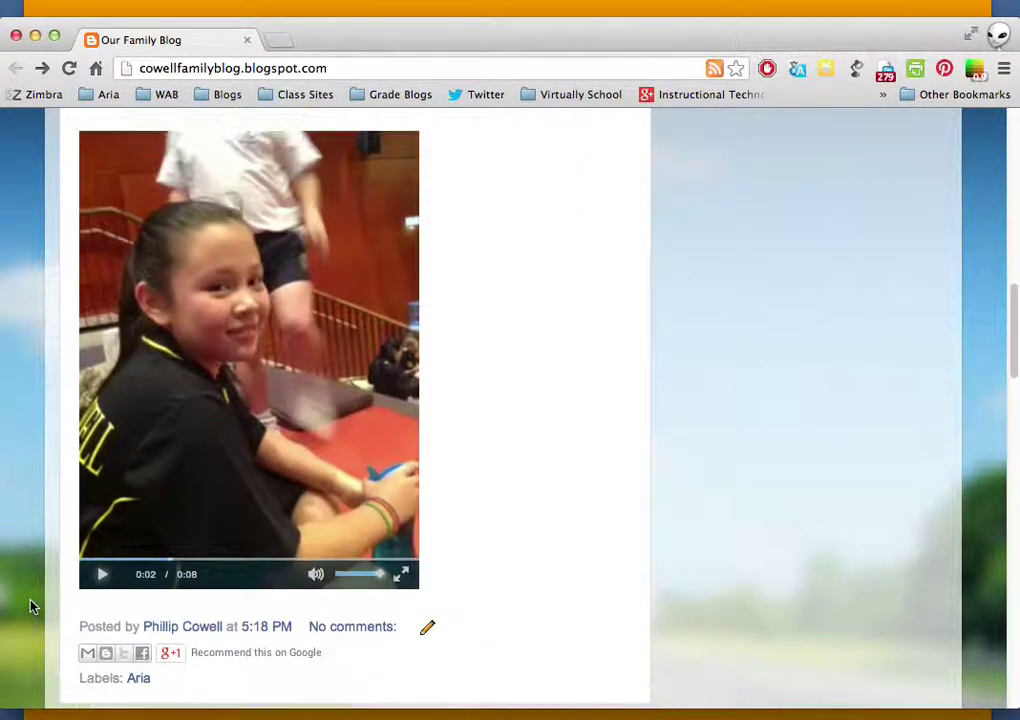
scroll(30, 605, up, 10)
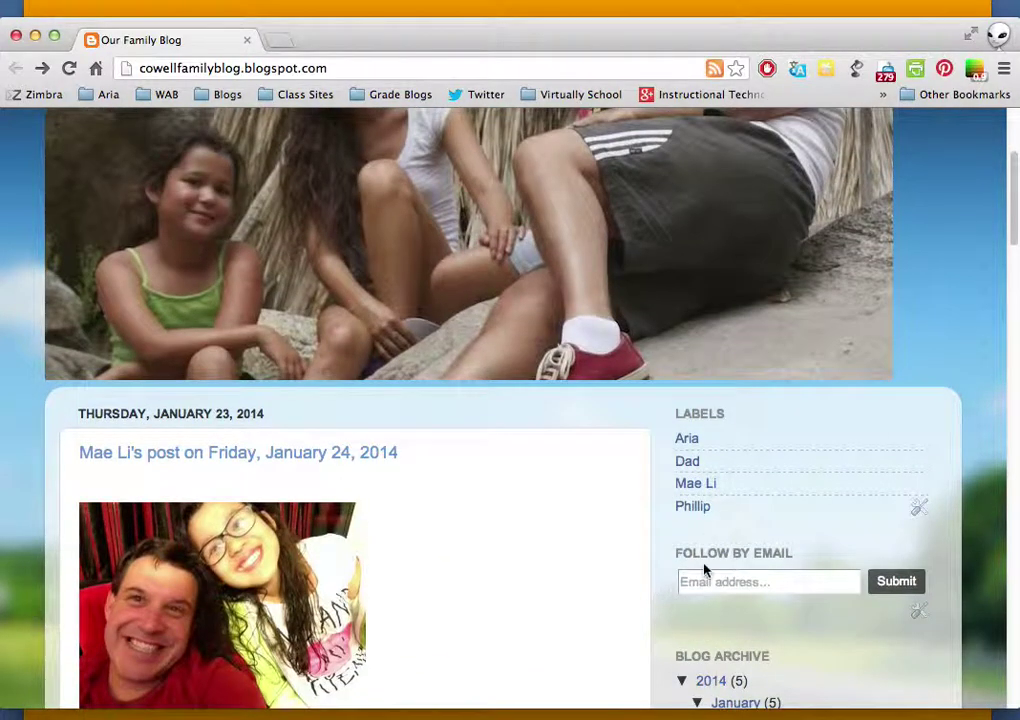
click(695, 443)
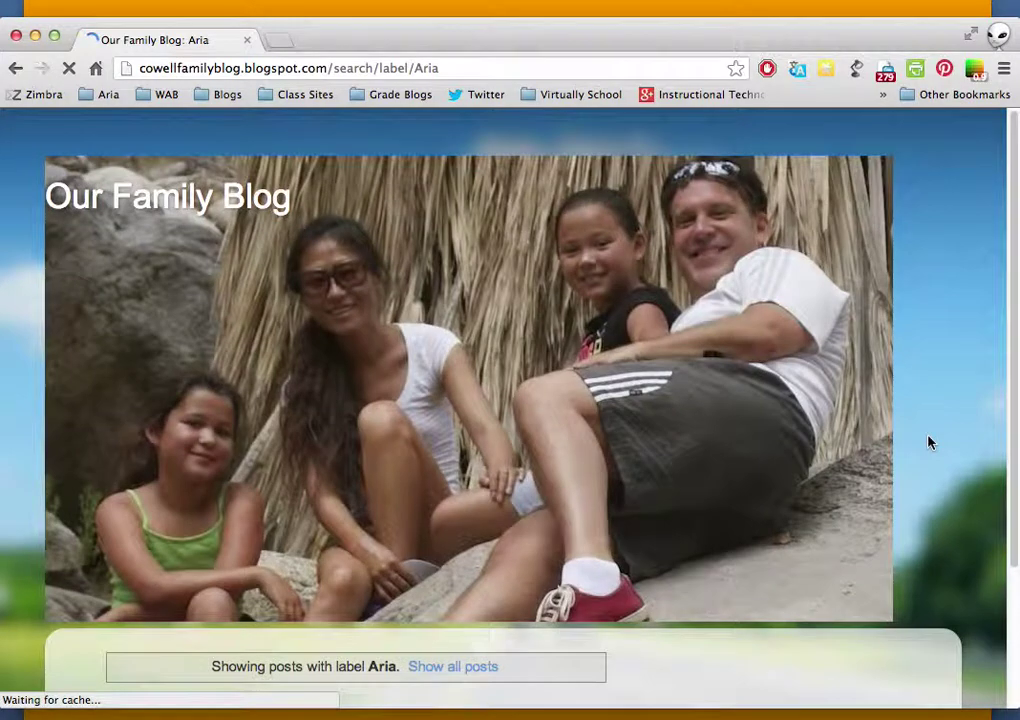
scroll(965, 434, down, 6)
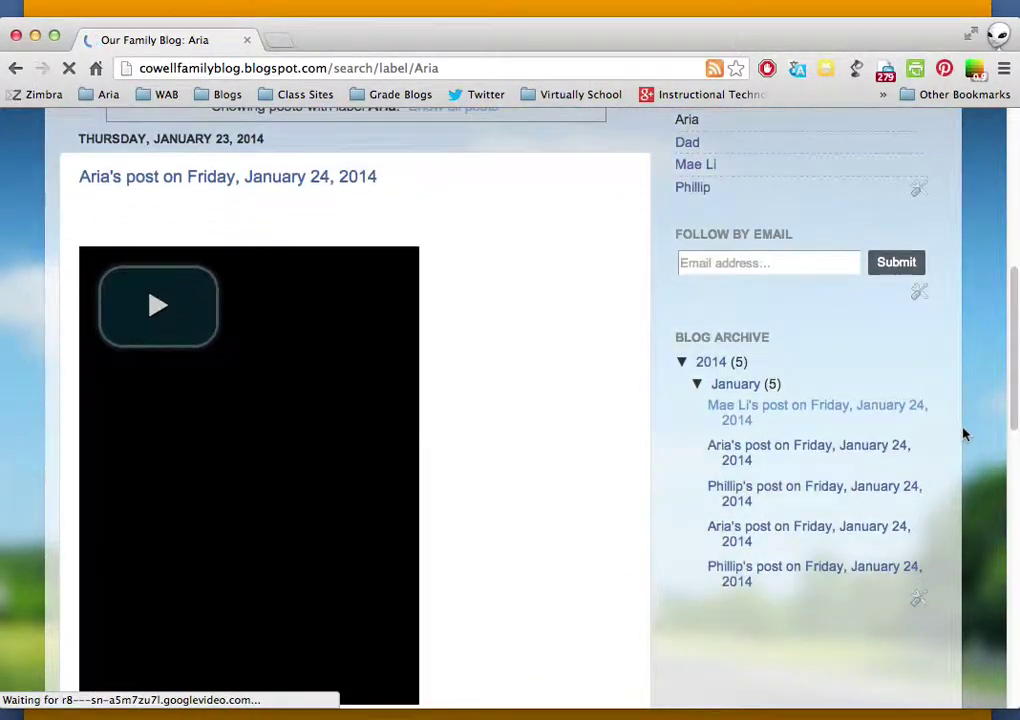